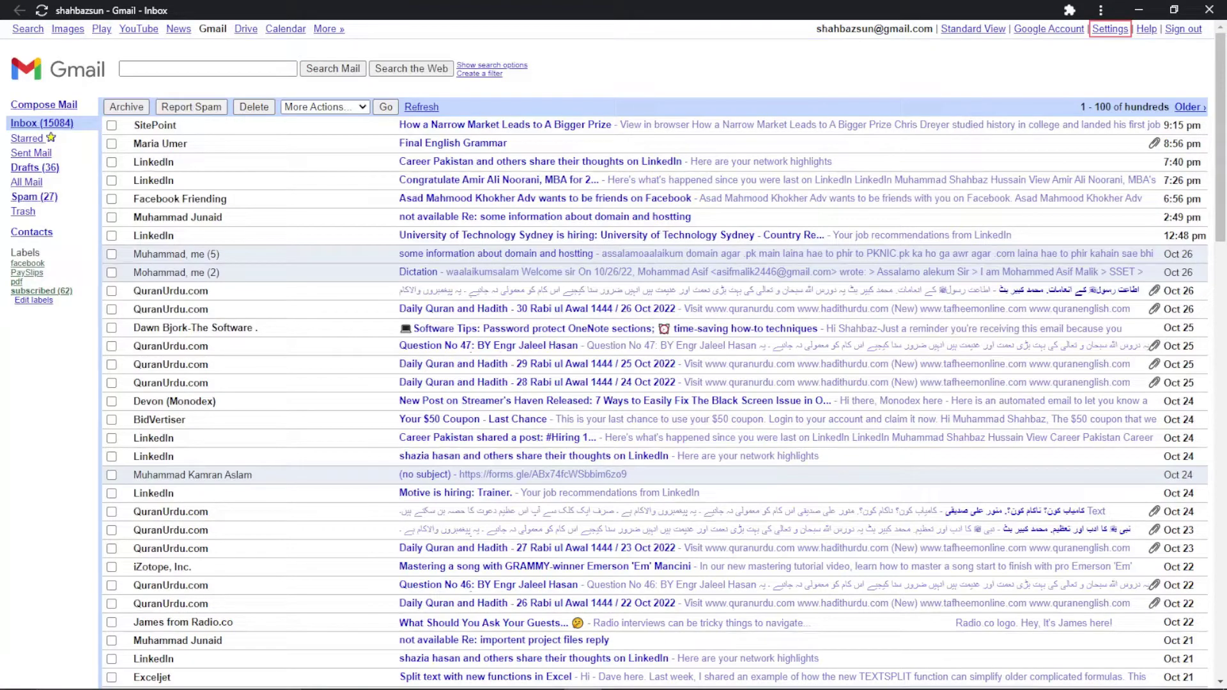
# - Open the mail settings and keep the maximum page size at 100 conversations per page after going through the available sizes
pyautogui.press('Return')
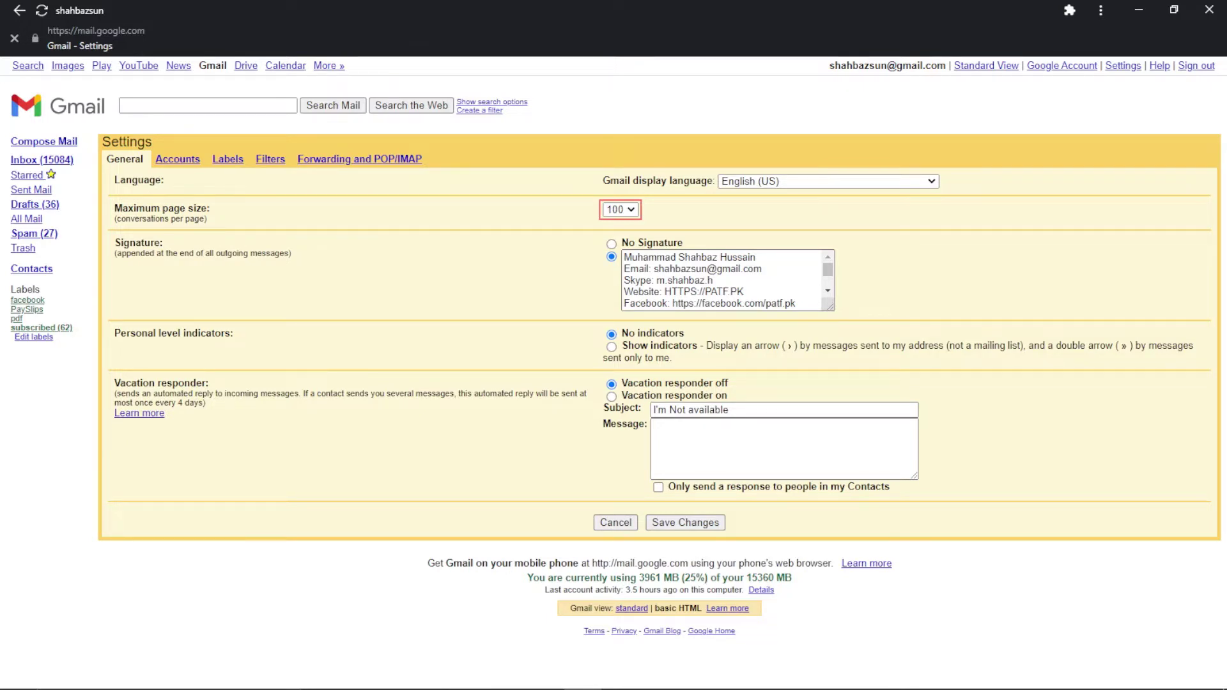
pyautogui.click(619, 209)
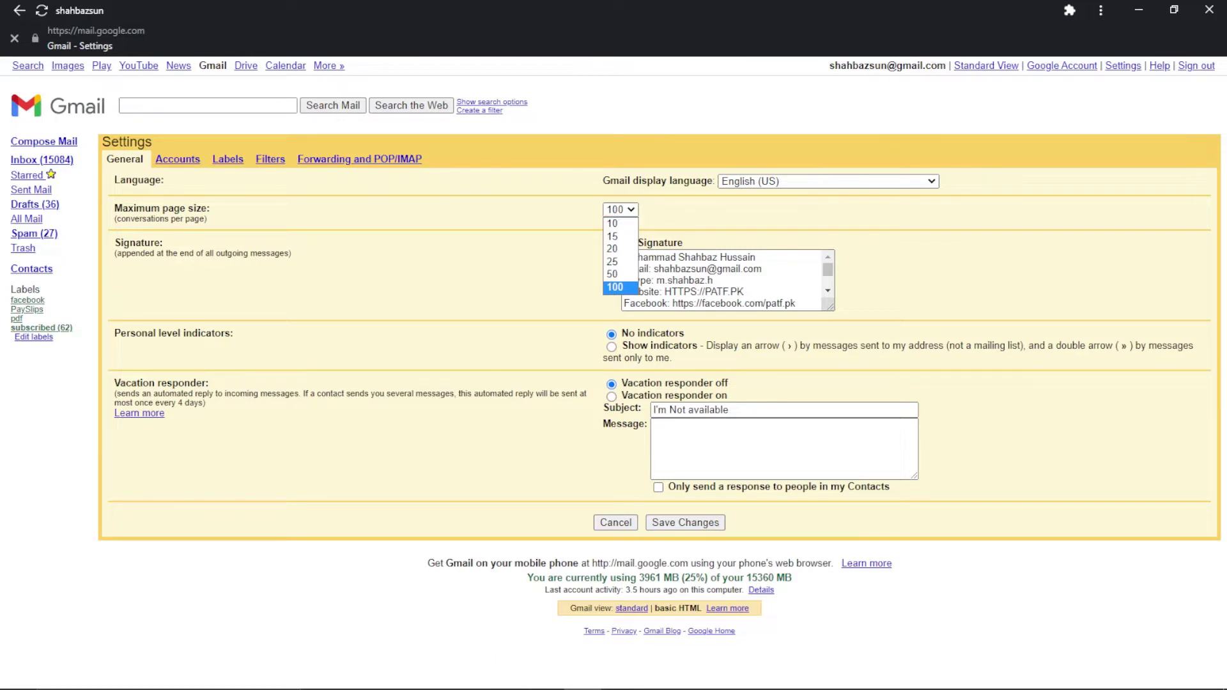
pyautogui.press('Up')
pyautogui.press('Up')
pyautogui.press('Up')
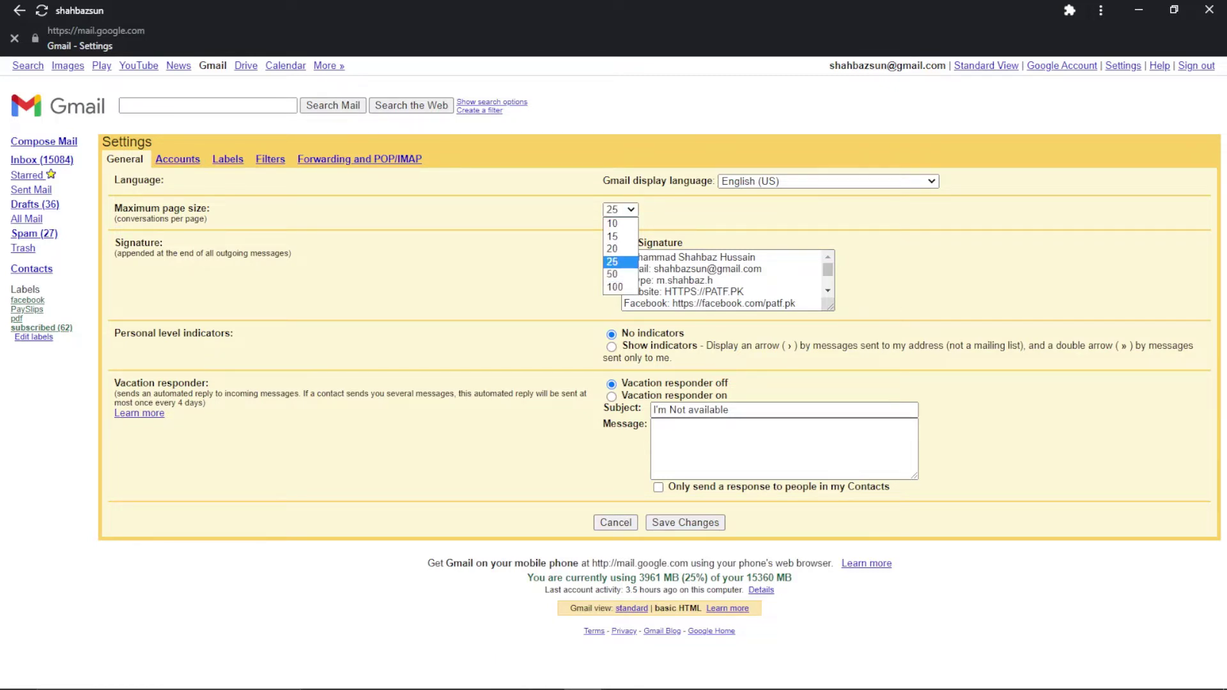
pyautogui.press('Up')
pyautogui.press('Up')
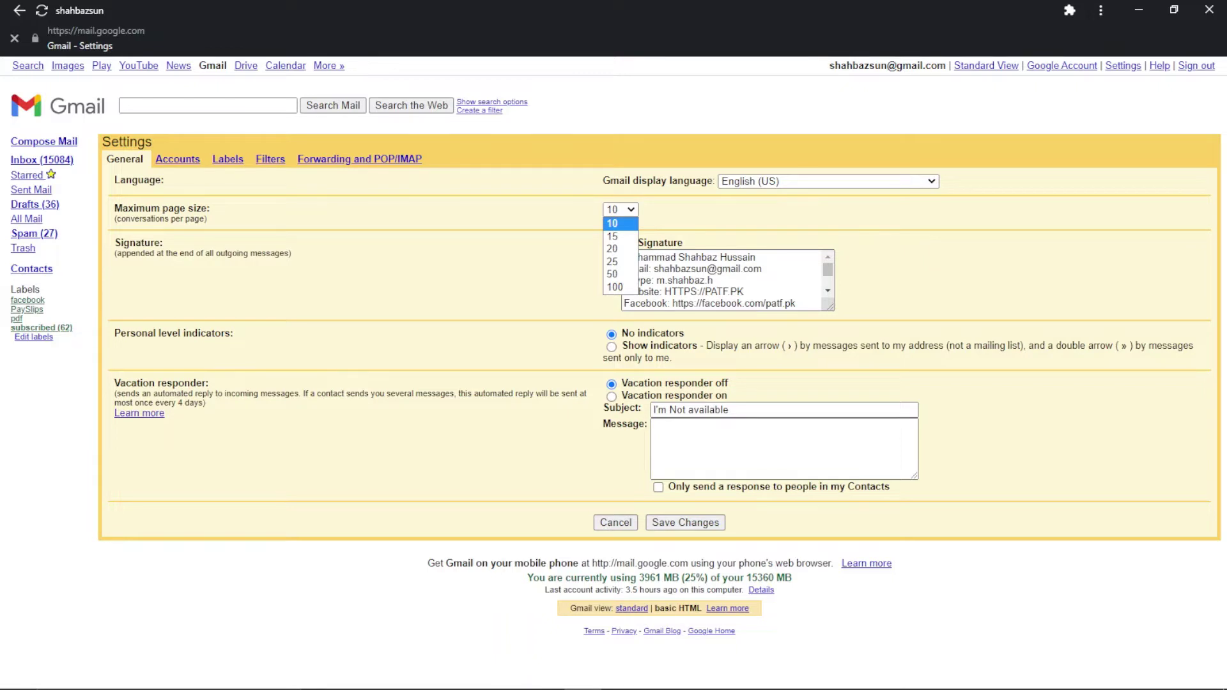
pyautogui.press('End')
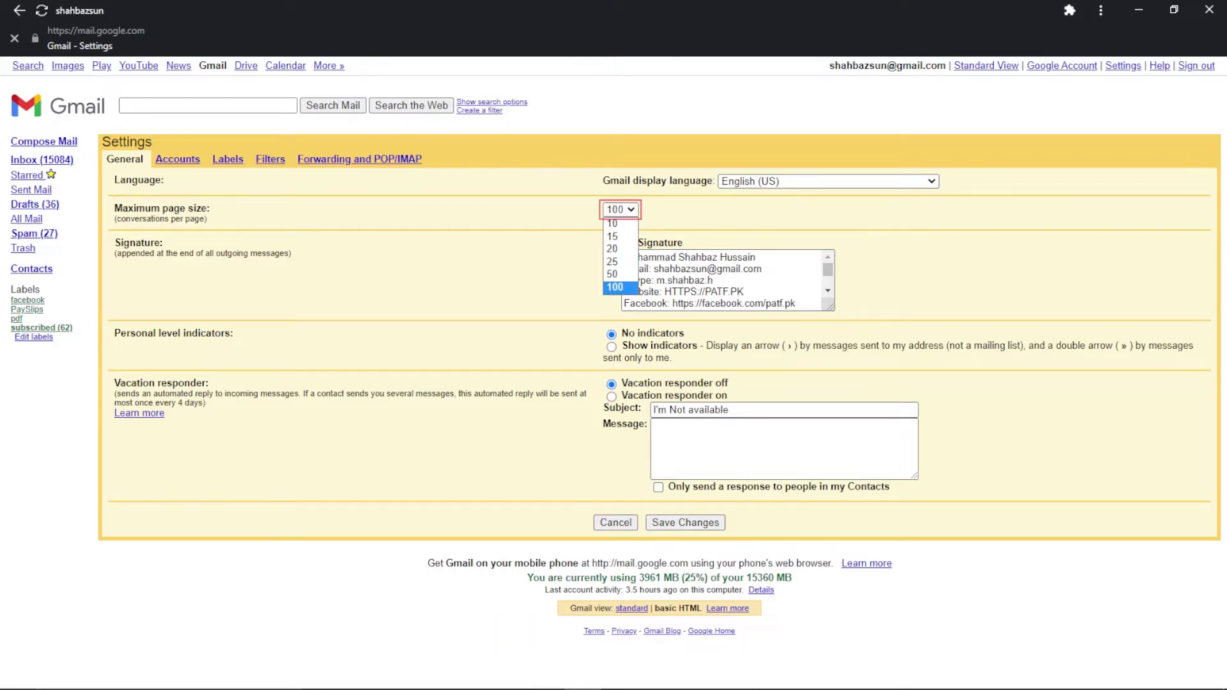
pyautogui.press('Return')
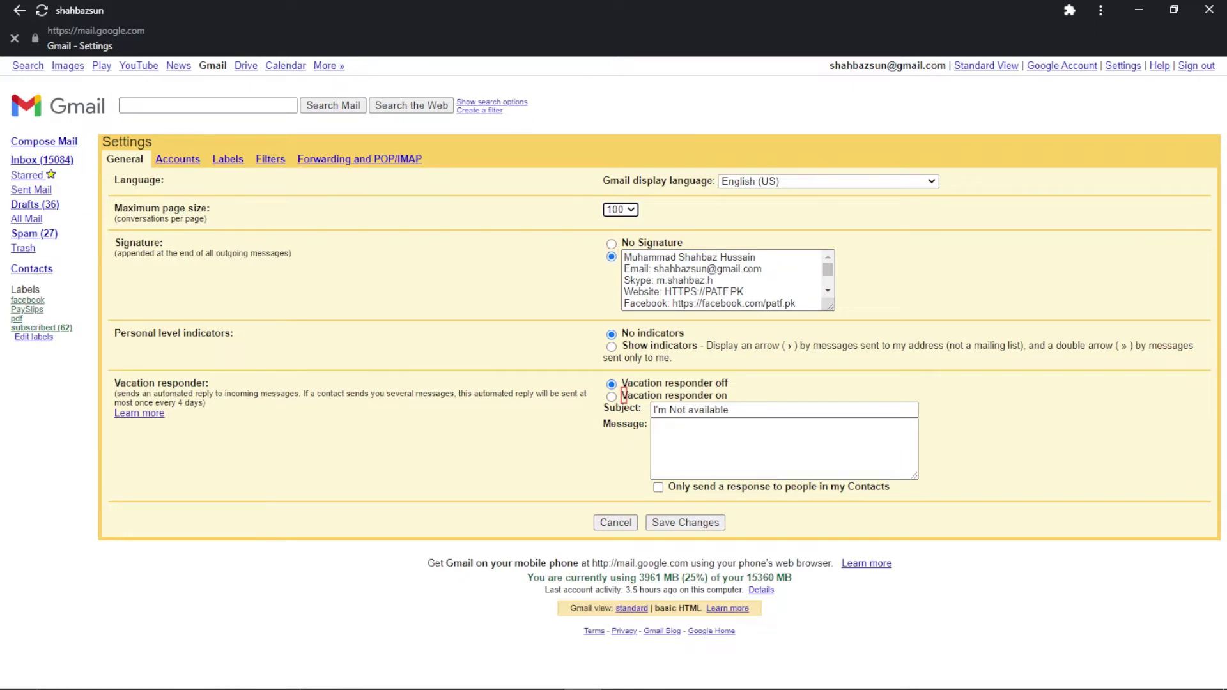
# - In the signature, change the Facebook label to "Facebook Page:" and put its link on a separate line below
pyautogui.click(625, 257)
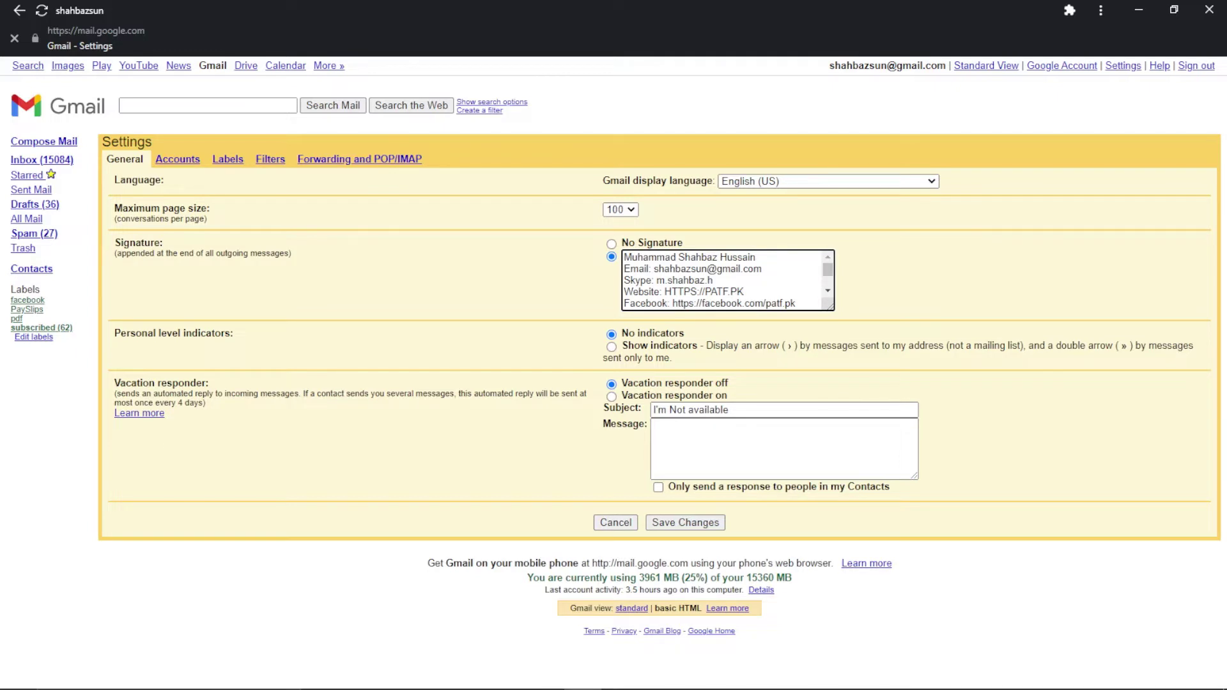
pyautogui.write('Page')
pyautogui.hotkey('shift', 'End')
pyautogui.hotkey('ctrl', 'c')
pyautogui.press('Delete')
pyautogui.write(':')
pyautogui.press('Return')
pyautogui.hotkey('ctrl', 'v')
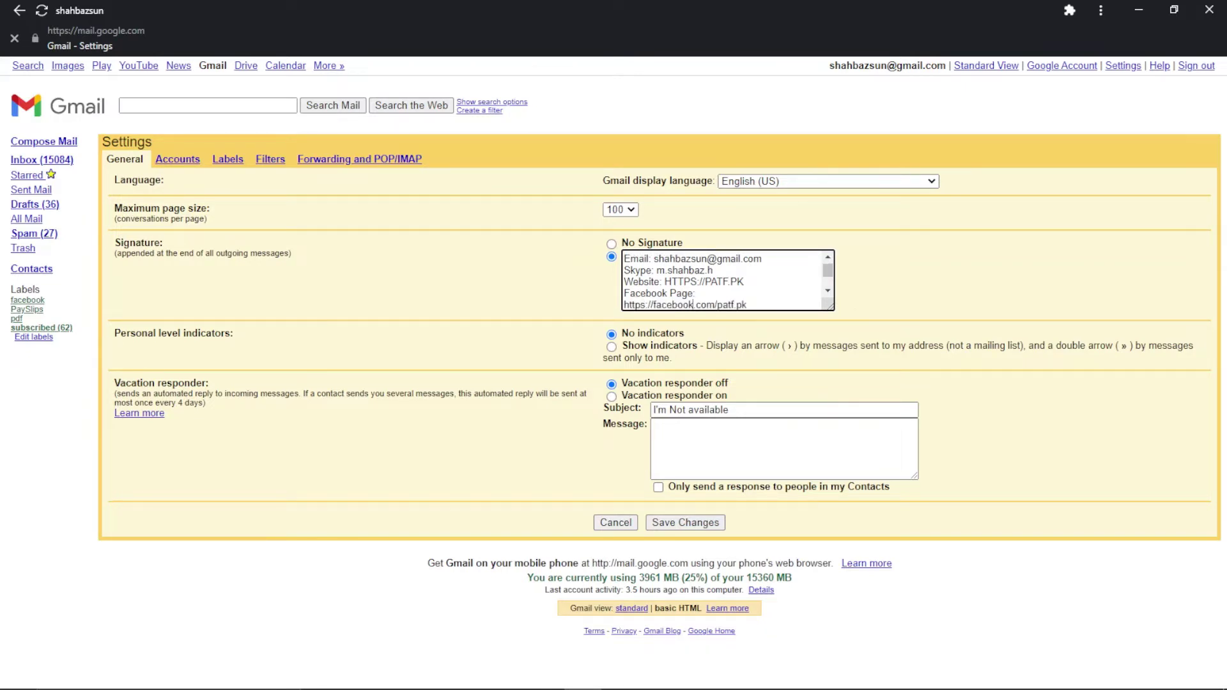
pyautogui.press('Return')
pyautogui.write('YouTube Channel:')
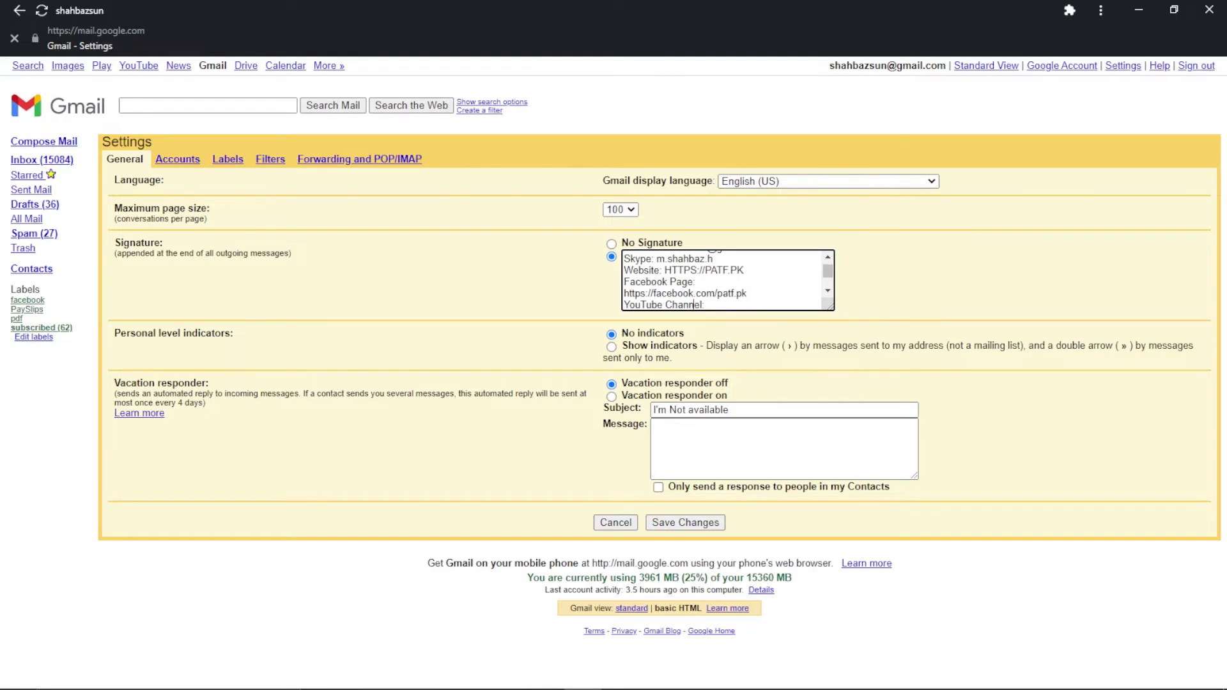
pyautogui.press('Return')
pyautogui.write('https://youtube.com/c/patfpk')
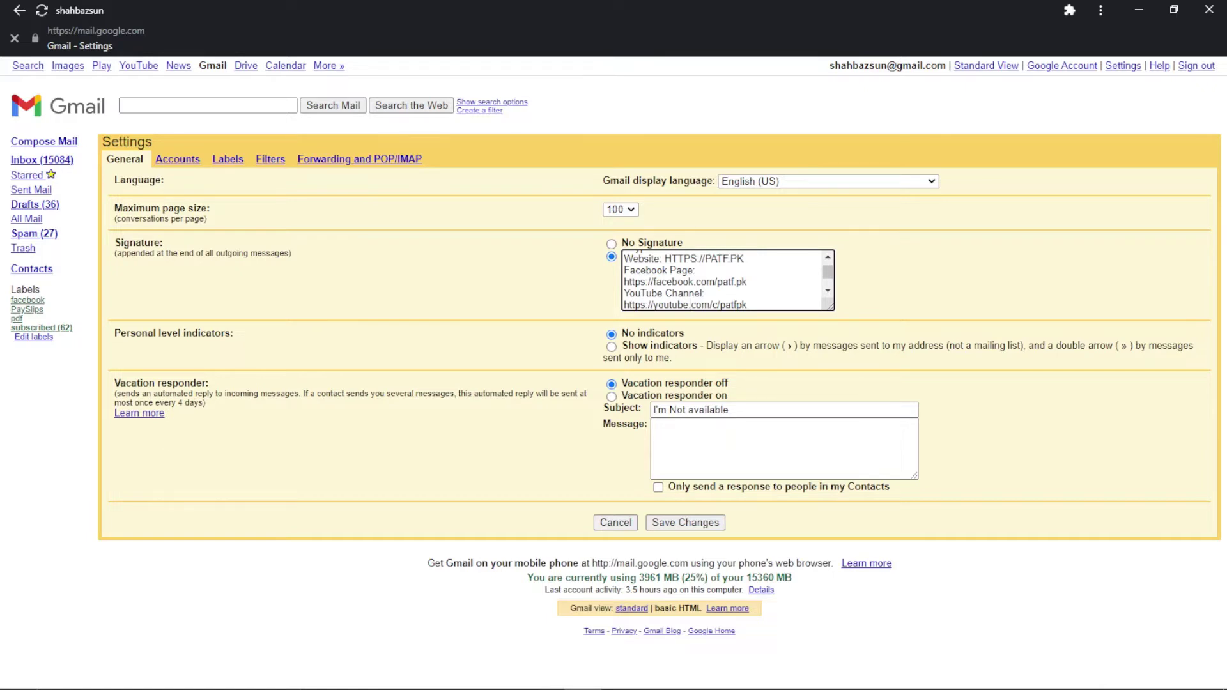
pyautogui.press('Return')
pyautogui.press('Return')
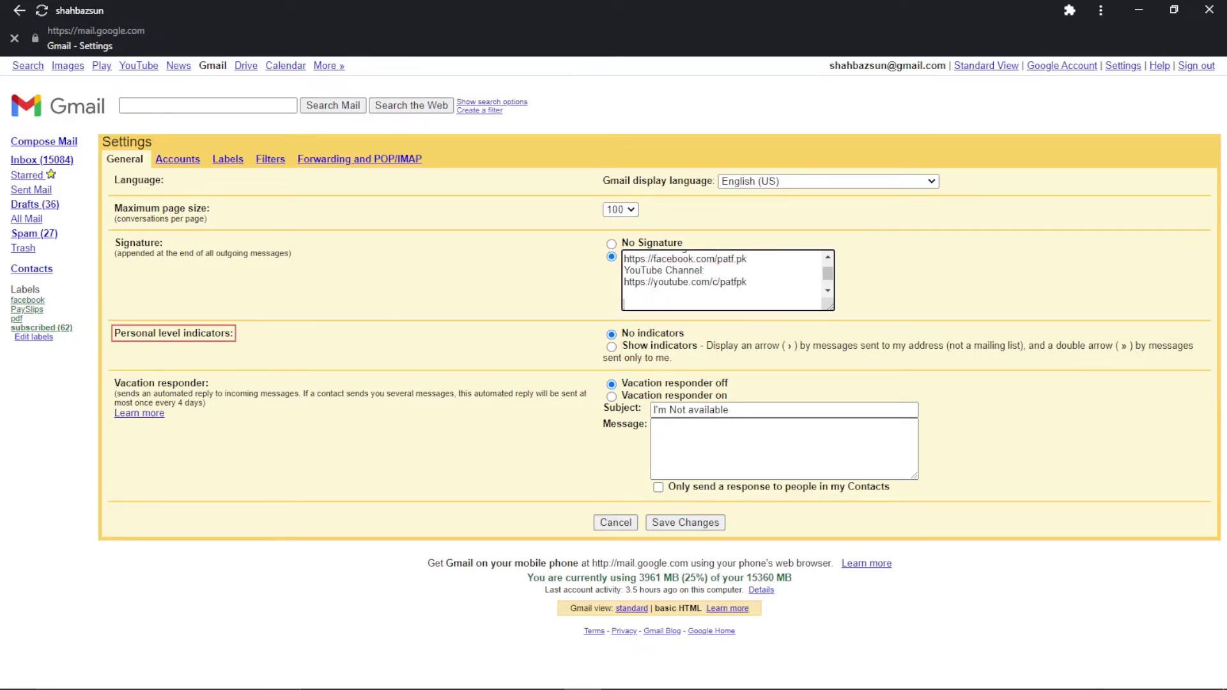
pyautogui.scroll(-1, 722, 280)
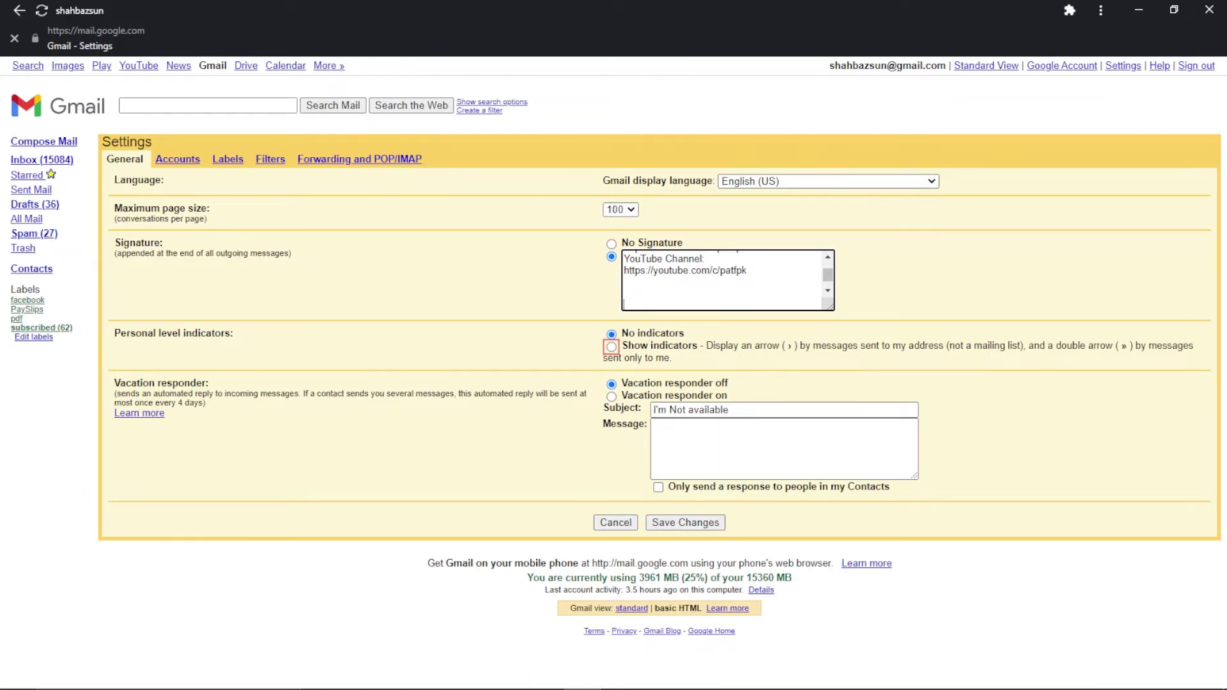
# - Turn on the personal level indicators and the vacation responder, keeping the subject "I'm Not available"
pyautogui.click(611, 346)
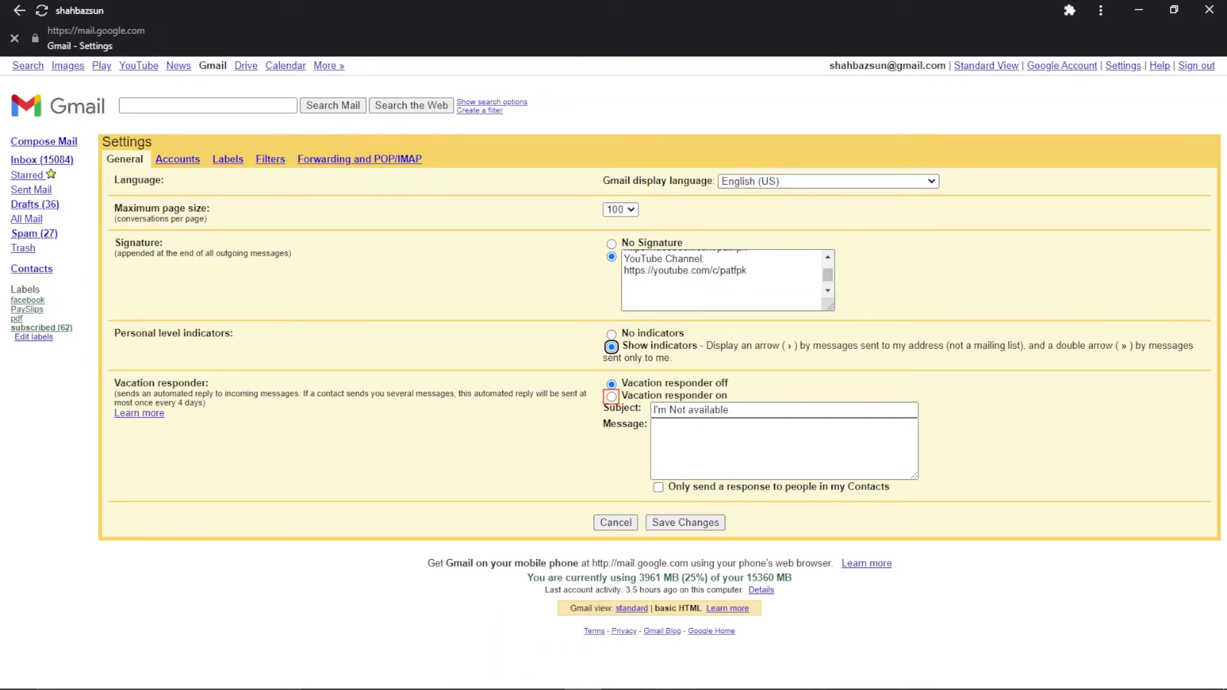
pyautogui.click(611, 397)
pyautogui.click(653, 410)
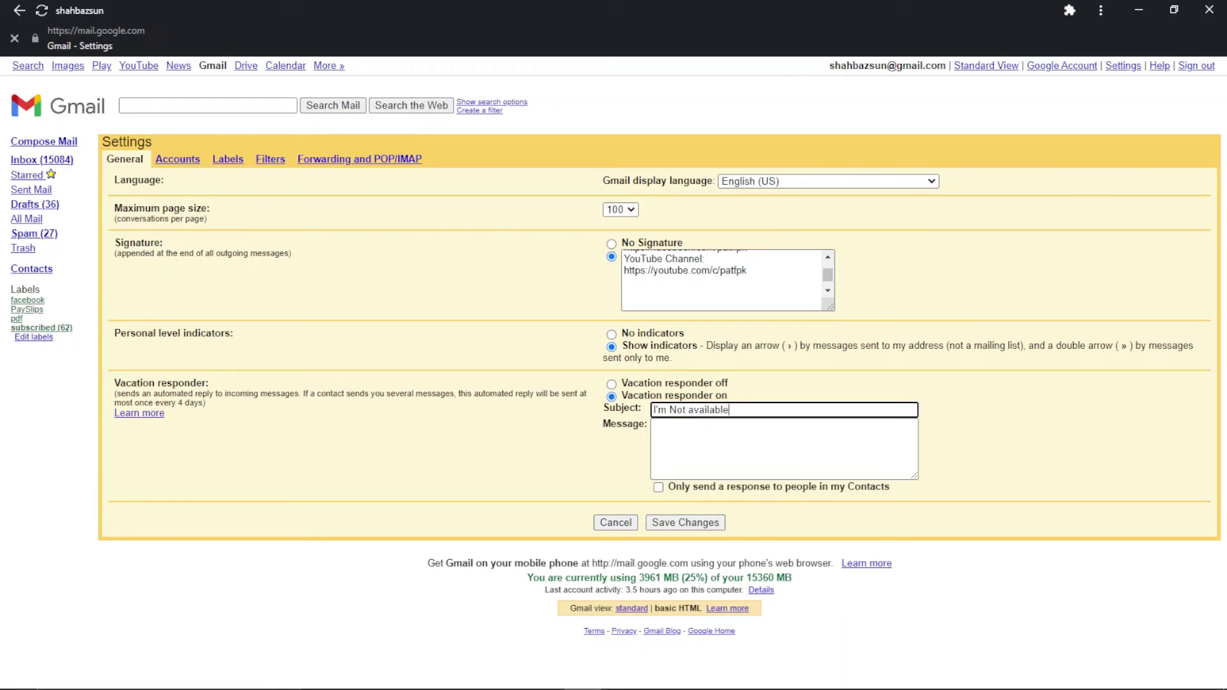
# - Write the vacation message "I will be available on next monday." with "thanks for contact." on a second line, and save the settings
pyautogui.click(653, 427)
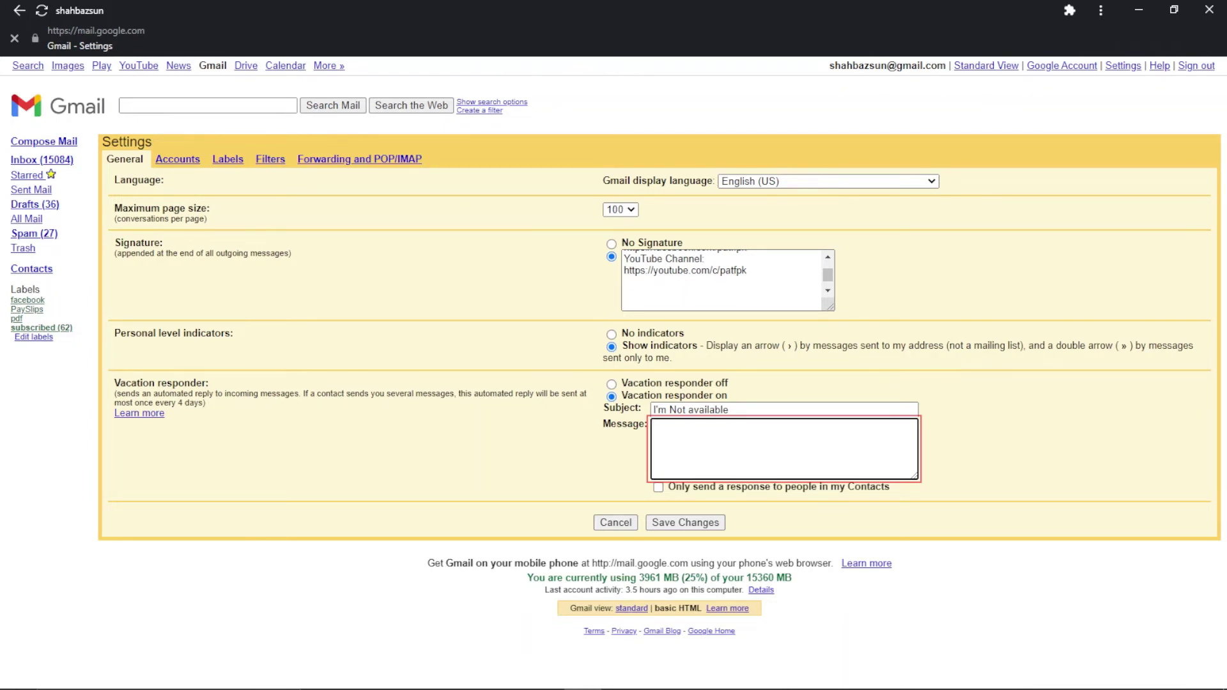
pyautogui.write('I will')
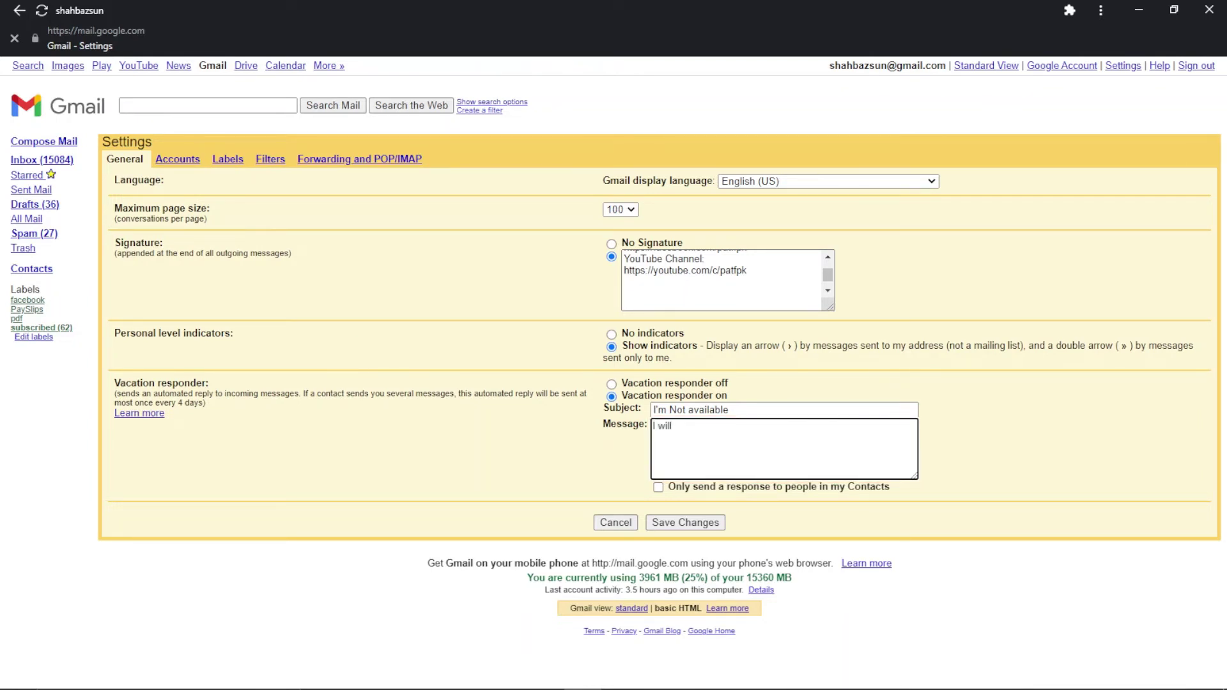
pyautogui.write(' be available on next')
pyautogui.write('monday.')
pyautogui.press('Return')
pyautogui.write('thanks')
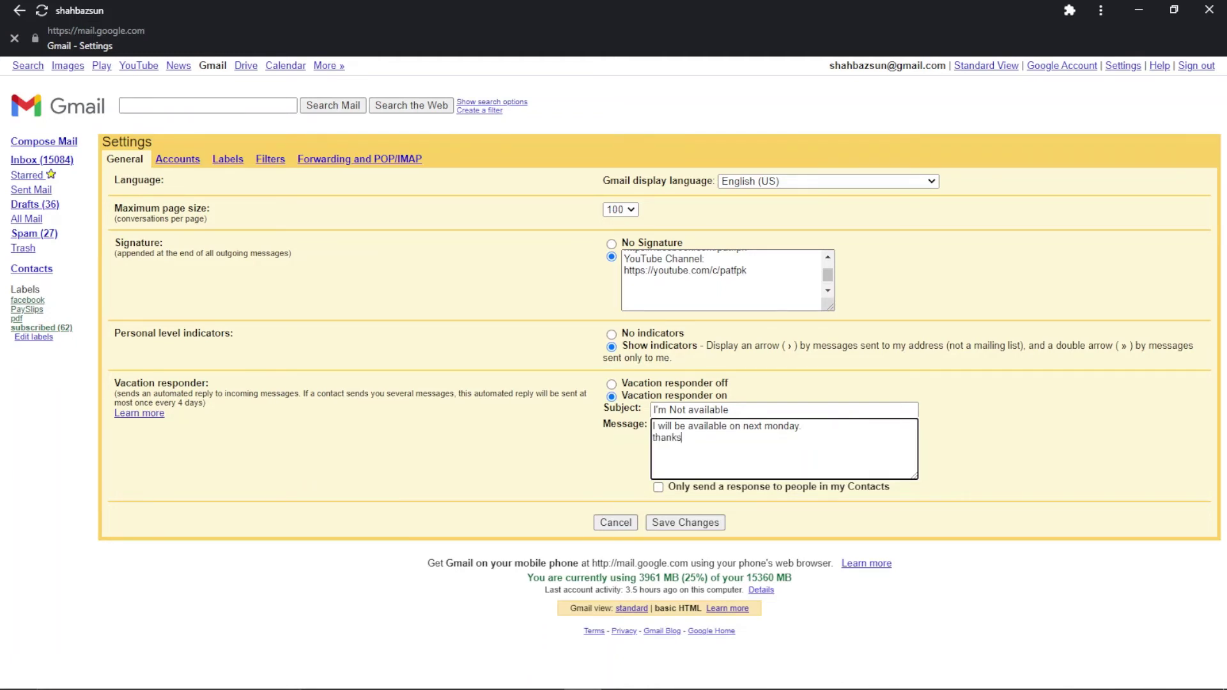
pyautogui.write(' for contact.')
pyautogui.press('Tab')
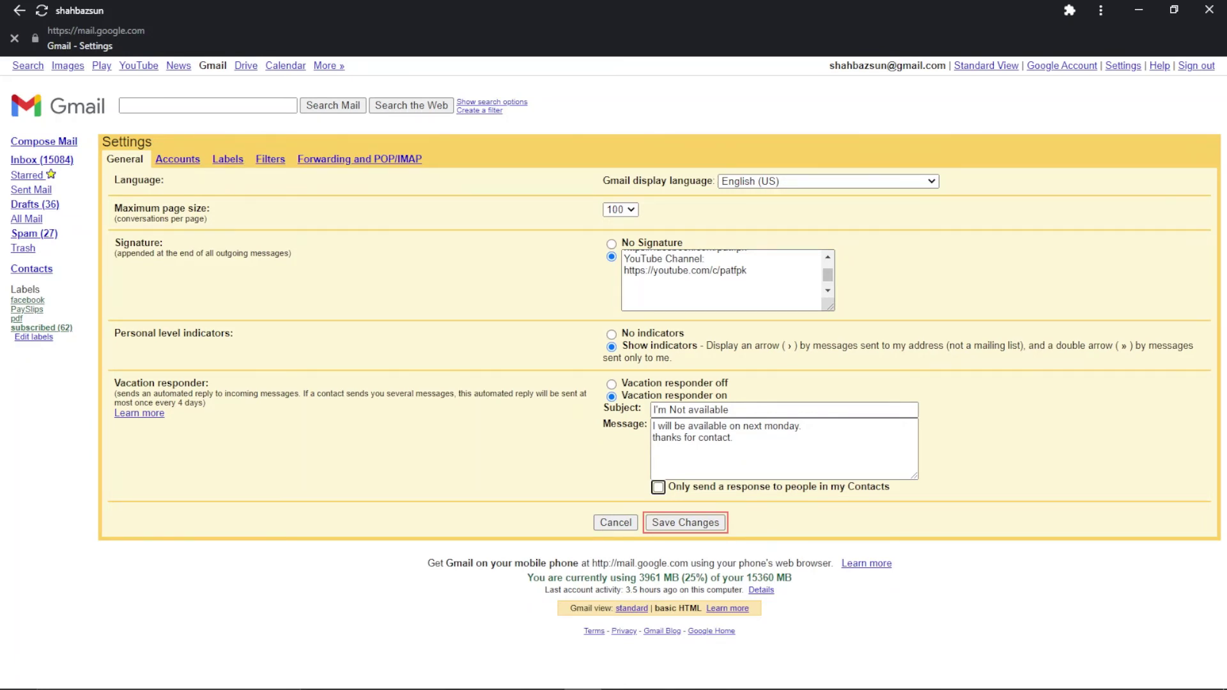
pyautogui.press('Return')
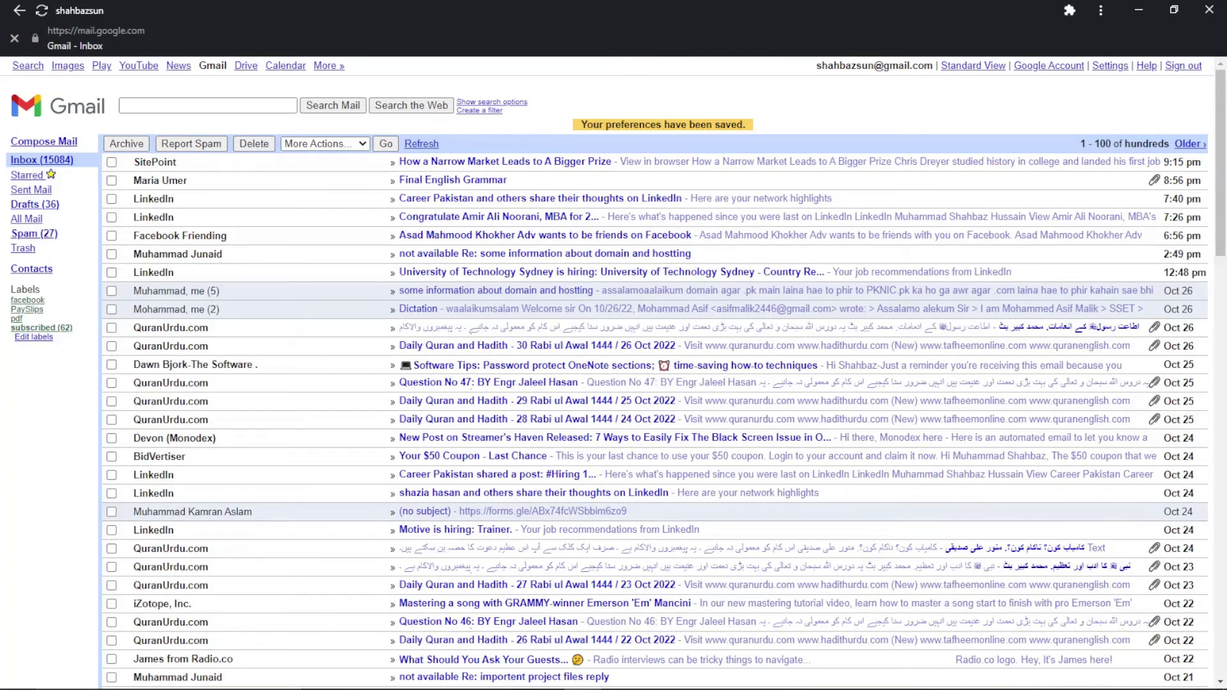
# - Reload the inbox and check the first conversations in the list for personal level indicators
pyautogui.click(41, 160)
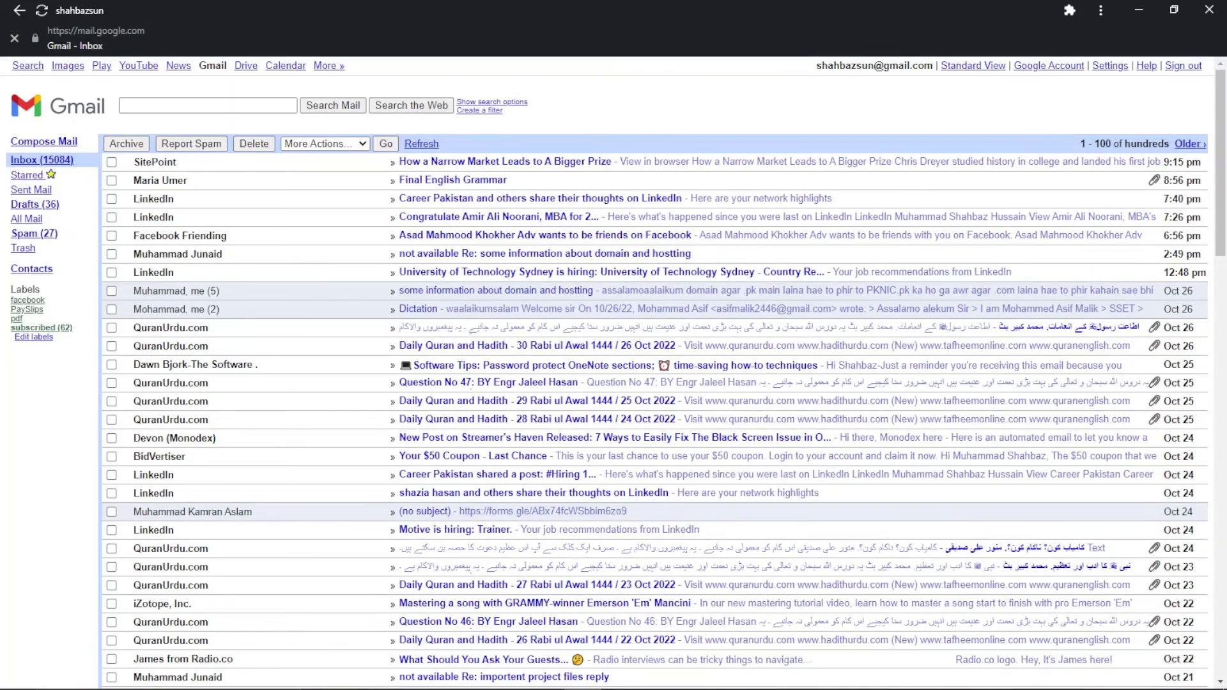
pyautogui.click(111, 180)
pyautogui.click(111, 199)
pyautogui.click(112, 217)
pyautogui.click(111, 236)
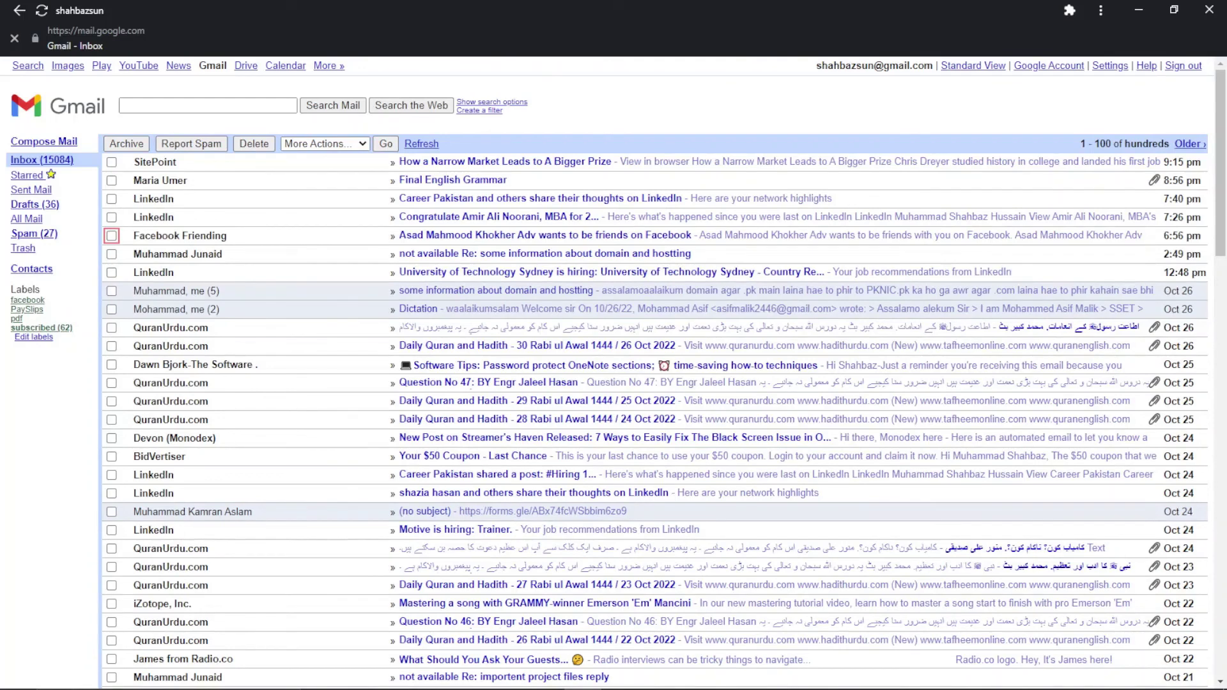